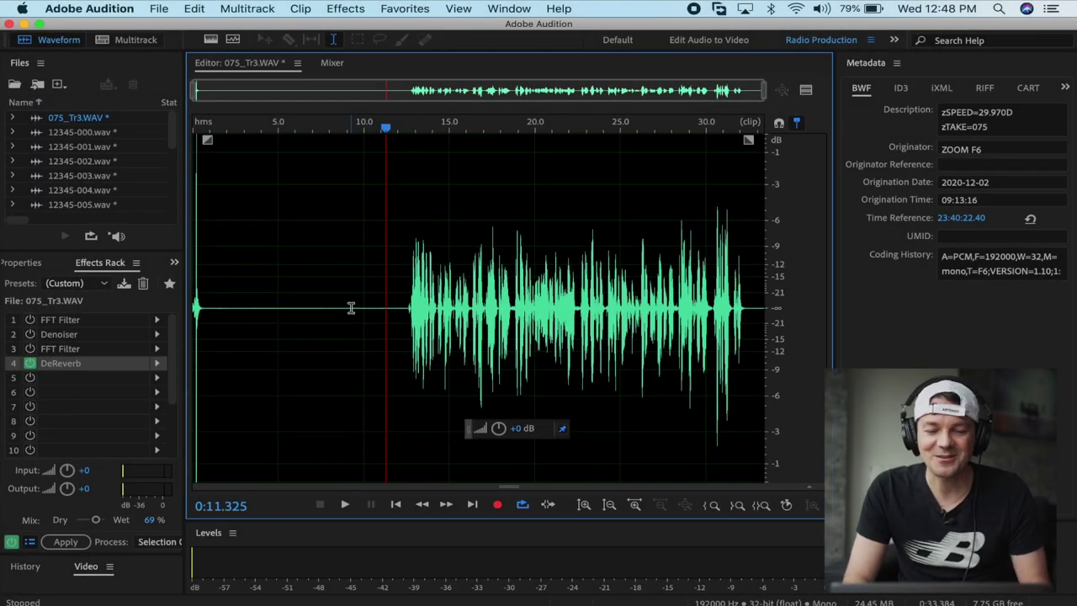
Step: Stop playback, select the room-tone gap before the speech, and open Noise Reduction (process)
{"action": "left_click_drag", "start_coordinate": [385, 128], "coordinate": [378, 128]}
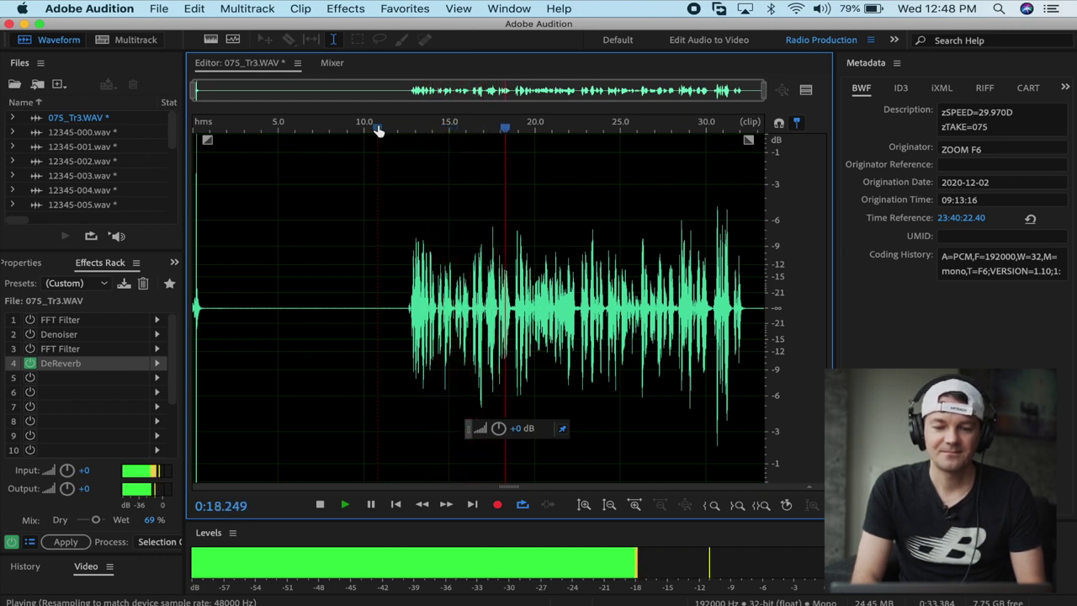
{"action": "key", "text": "space"}
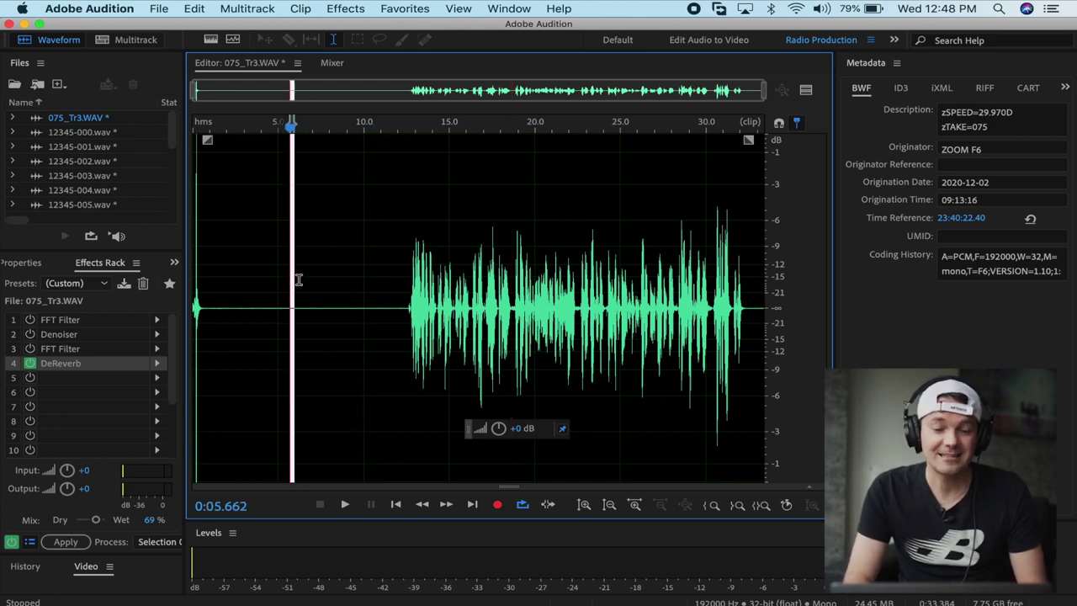
{"action": "left_click_drag", "start_coordinate": [298, 280], "coordinate": [364, 283]}
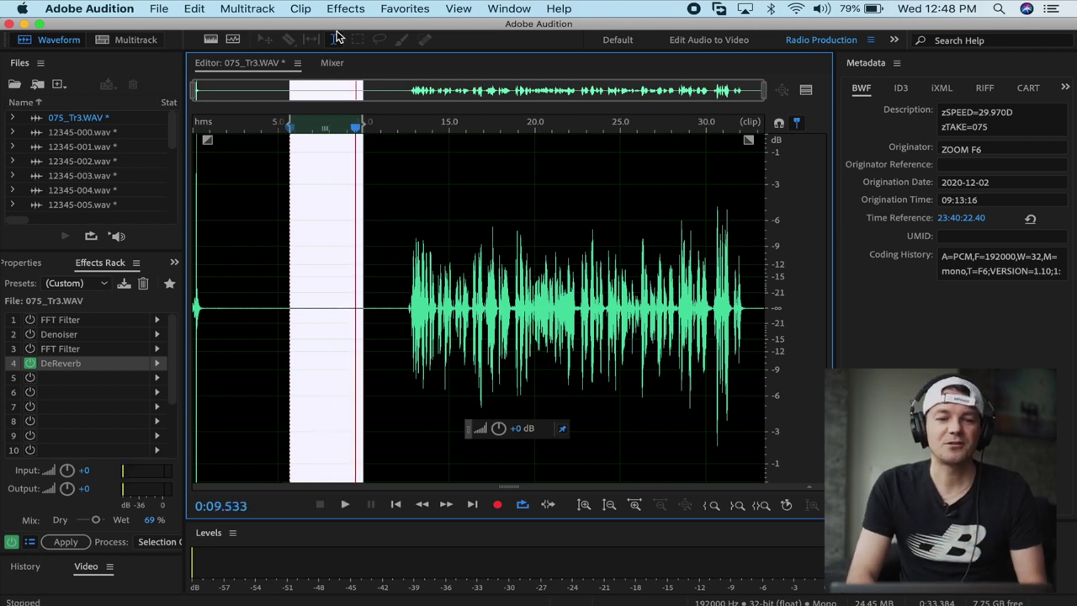
{"action": "left_click", "coordinate": [346, 10]}
{"action": "mouse_move", "coordinate": [418, 257]}
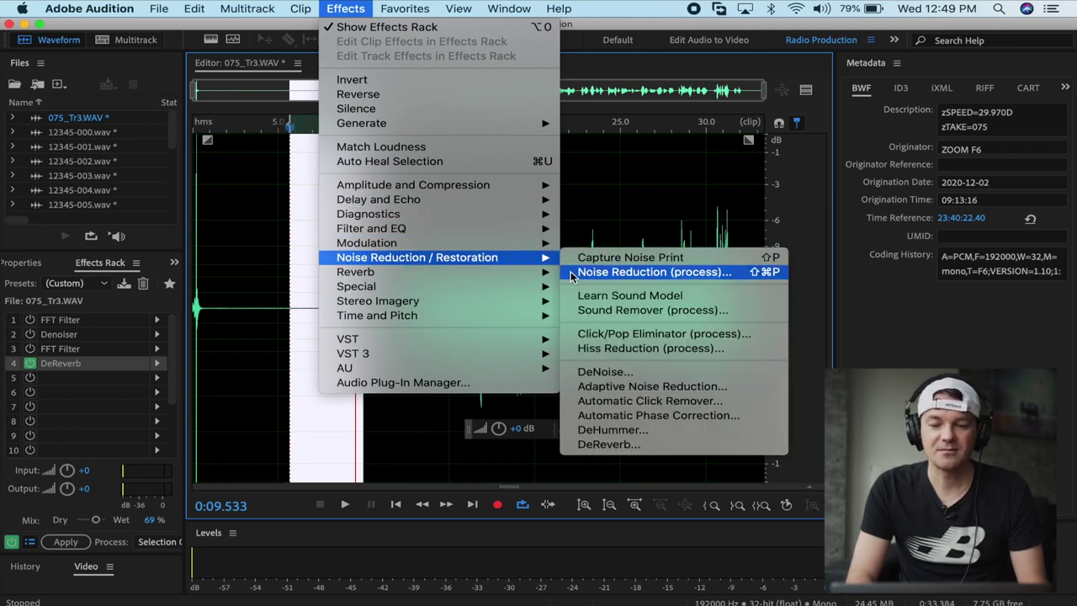
{"action": "left_click", "coordinate": [595, 274]}
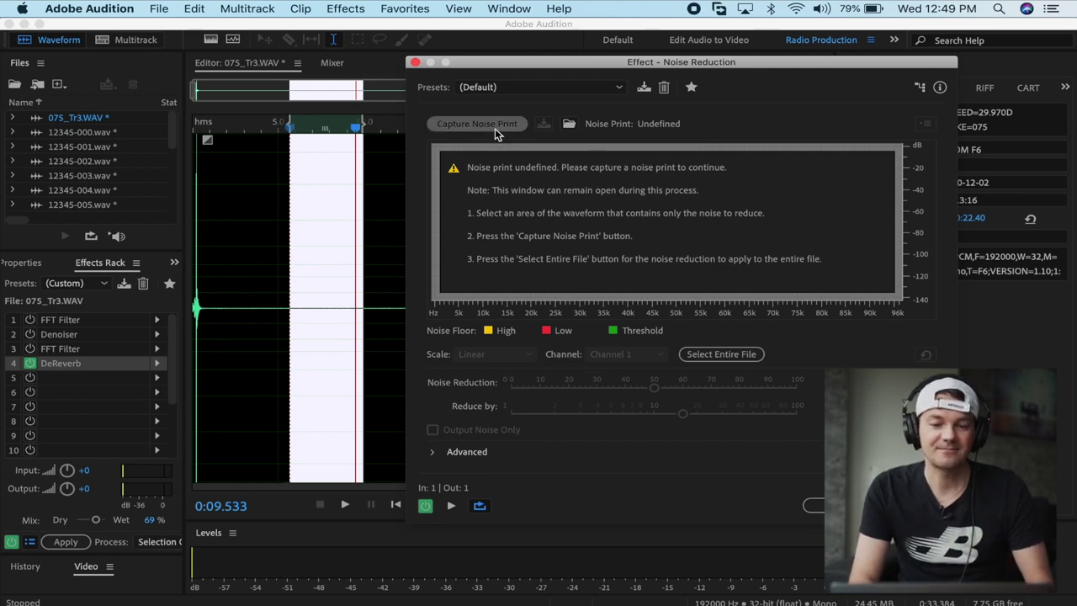
Step: Capture a noise print from the gap, start the preview, and raise Noise Reduction to about 80%
{"action": "left_click", "coordinate": [495, 128]}
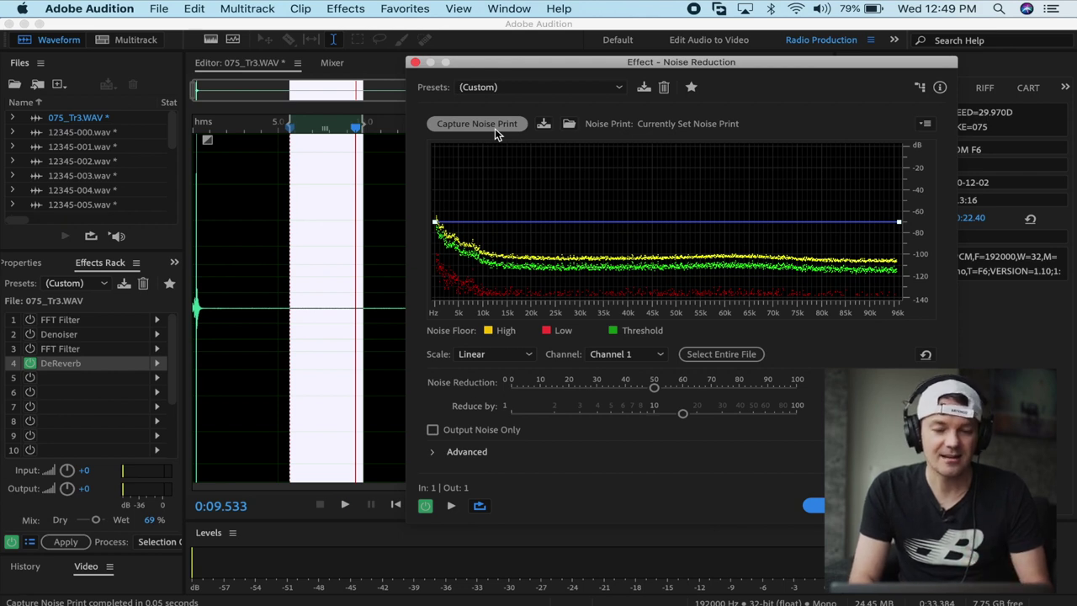
{"action": "key", "text": "space"}
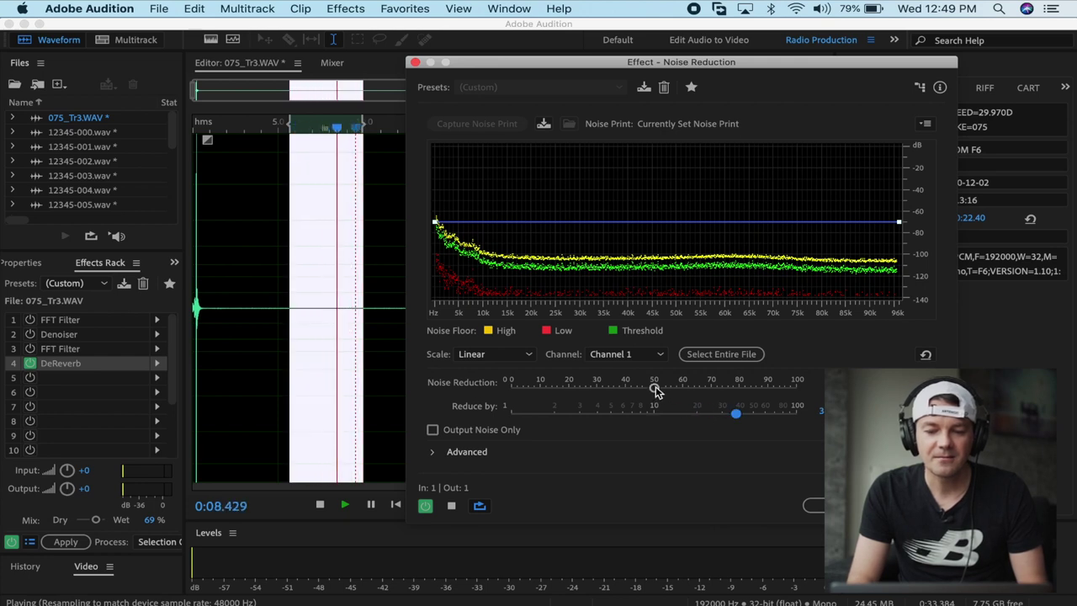
{"action": "left_click_drag", "start_coordinate": [656, 391], "coordinate": [722, 389]}
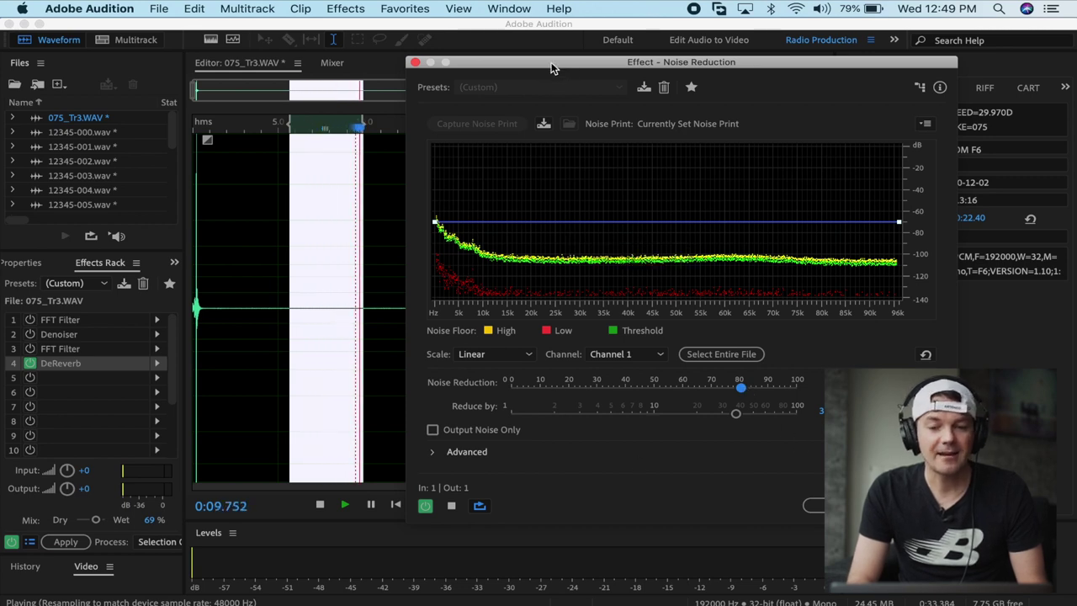
Step: Preview the reduction while stretching the selection into the opening speech, then stop playback
{"action": "mouse_move", "coordinate": [551, 72]}
{"action": "left_mouse_down"}
{"action": "mouse_move", "coordinate": [745, 107]}
{"action": "mouse_move", "coordinate": [757, 88]}
{"action": "left_mouse_up"}
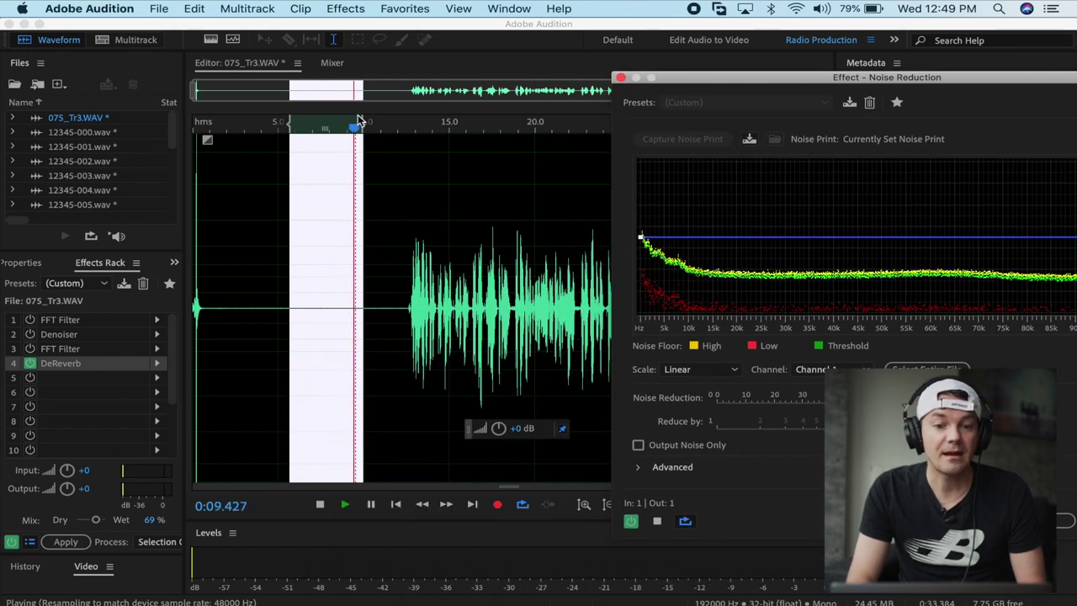
{"action": "left_click_drag", "start_coordinate": [360, 122], "coordinate": [450, 121]}
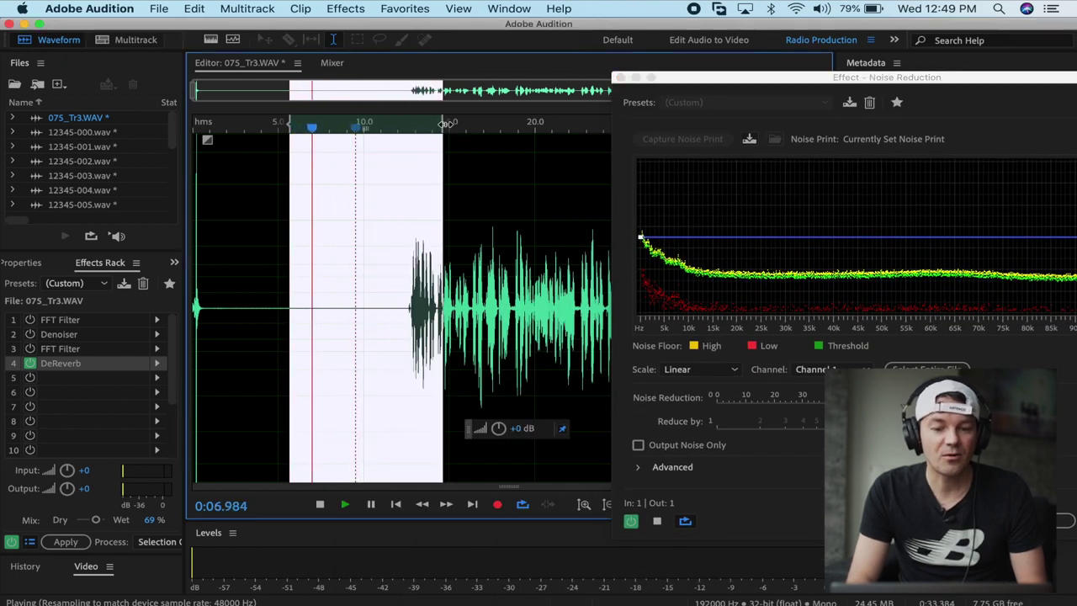
{"action": "left_click_drag", "start_coordinate": [288, 121], "coordinate": [375, 123]}
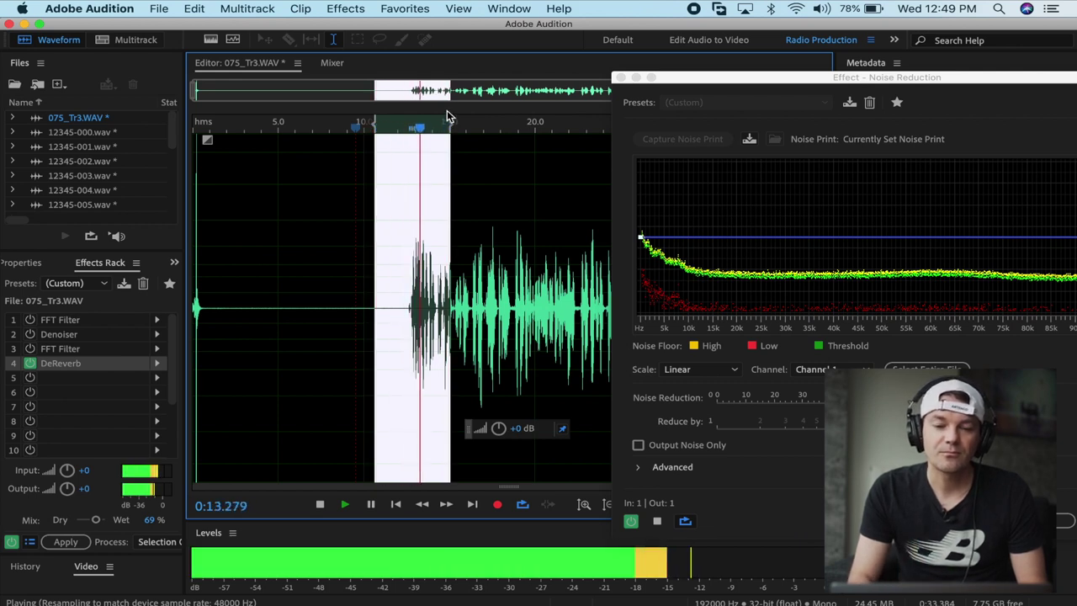
{"action": "left_click_drag", "start_coordinate": [450, 125], "coordinate": [521, 129]}
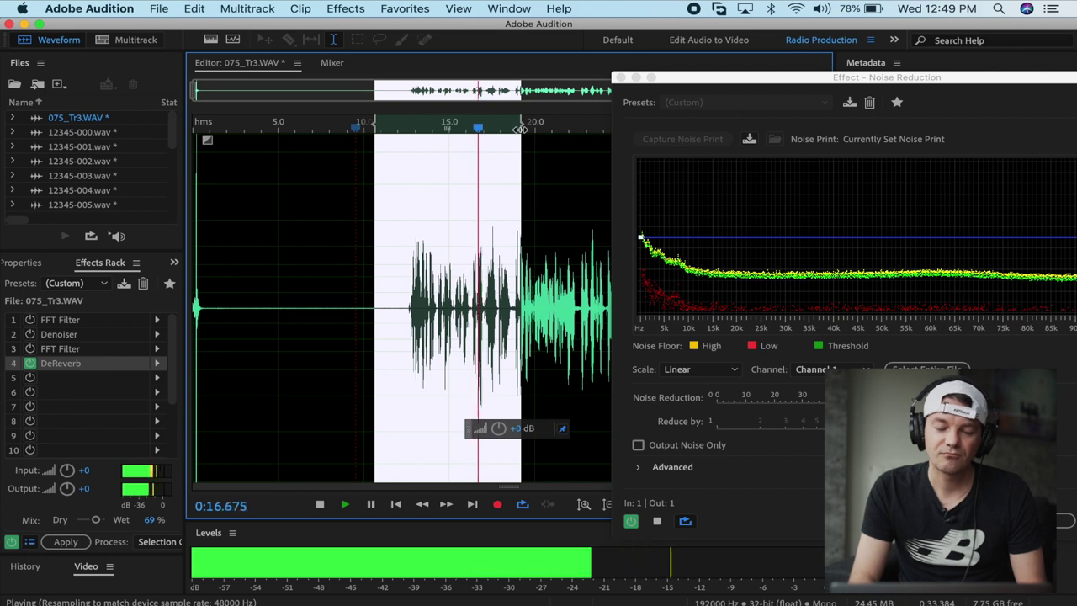
{"action": "key", "text": "space"}
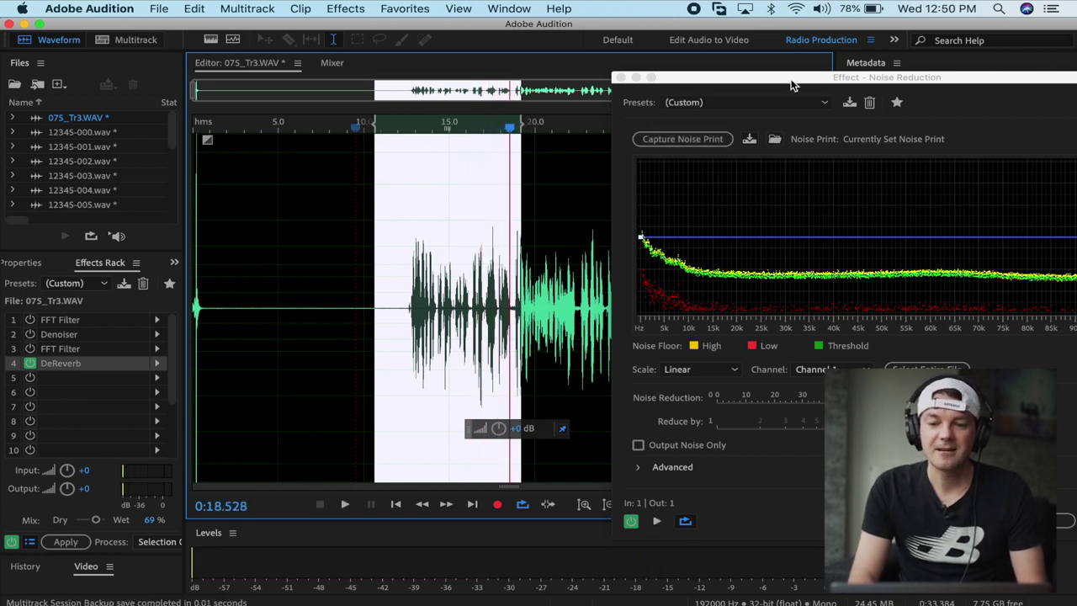
{"action": "left_click_drag", "start_coordinate": [791, 84], "coordinate": [439, 66]}
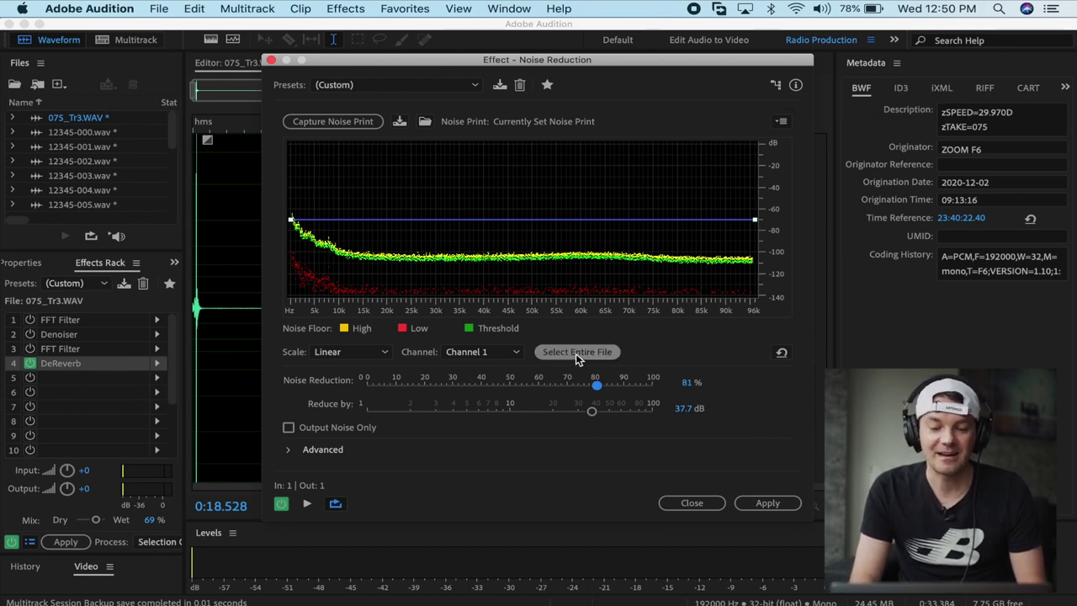
Step: Switch the selection to the entire file and apply Noise Reduction
{"action": "left_click", "coordinate": [576, 355]}
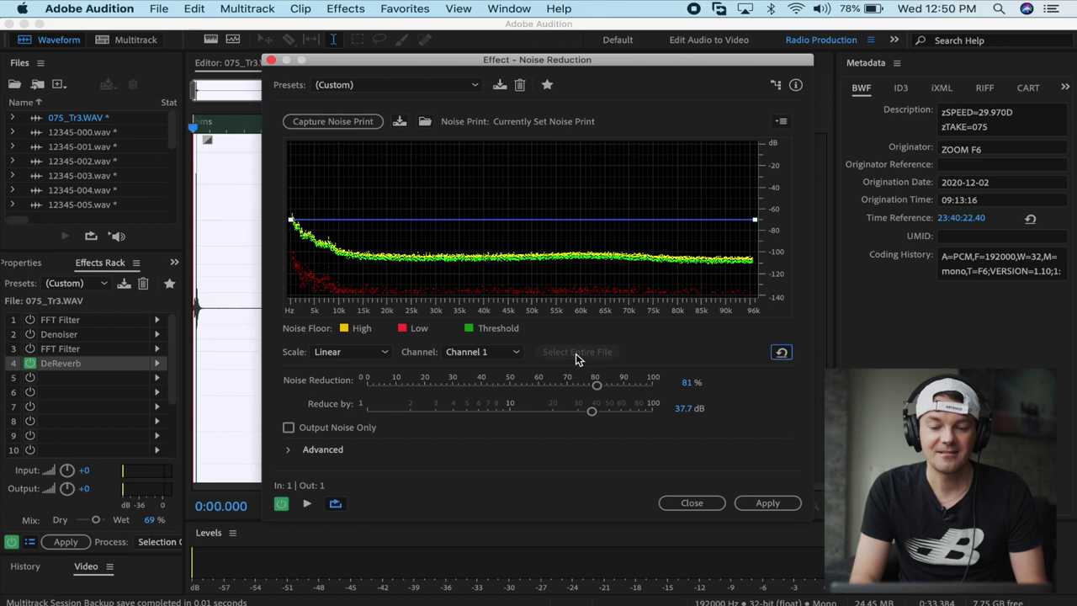
{"action": "left_click", "coordinate": [767, 503]}
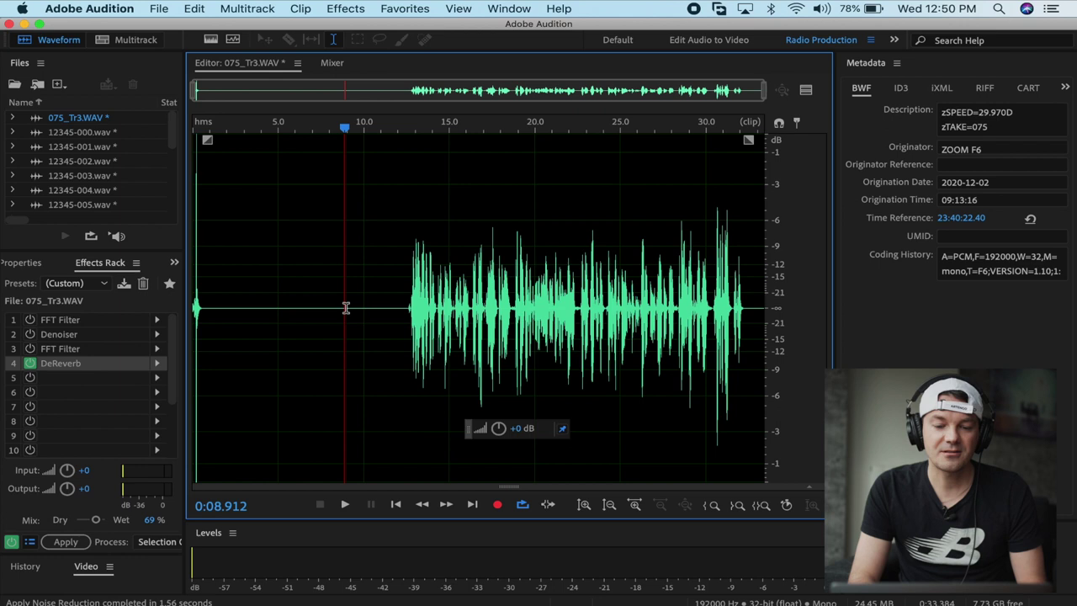
Step: Play the cleaned recording starting just before the speech begins
{"action": "left_click_drag", "start_coordinate": [345, 307], "coordinate": [392, 307]}
{"action": "left_click", "coordinate": [400, 295]}
{"action": "key", "text": "space"}
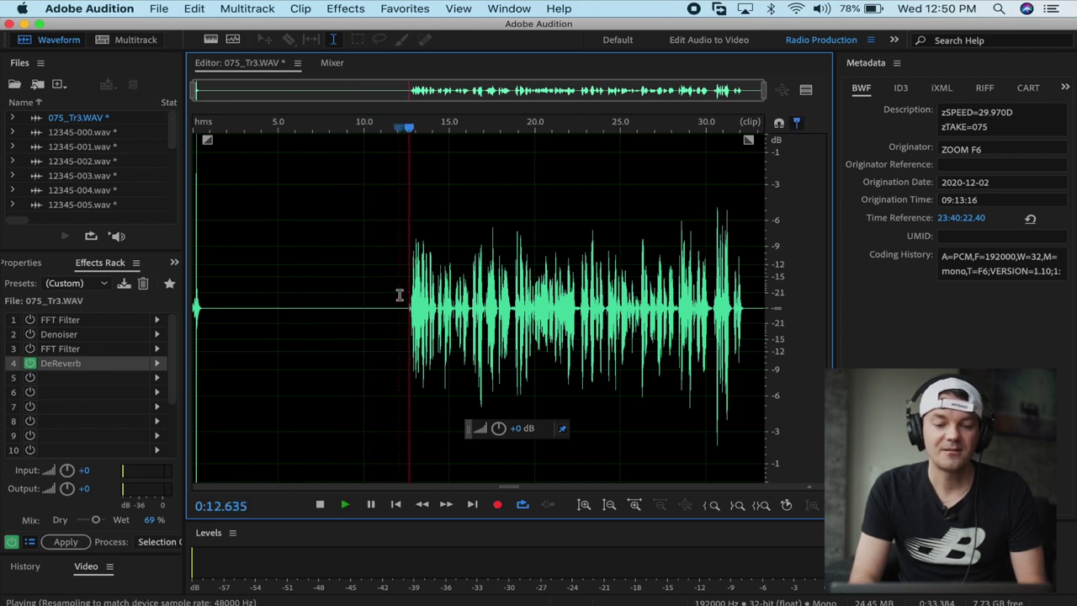